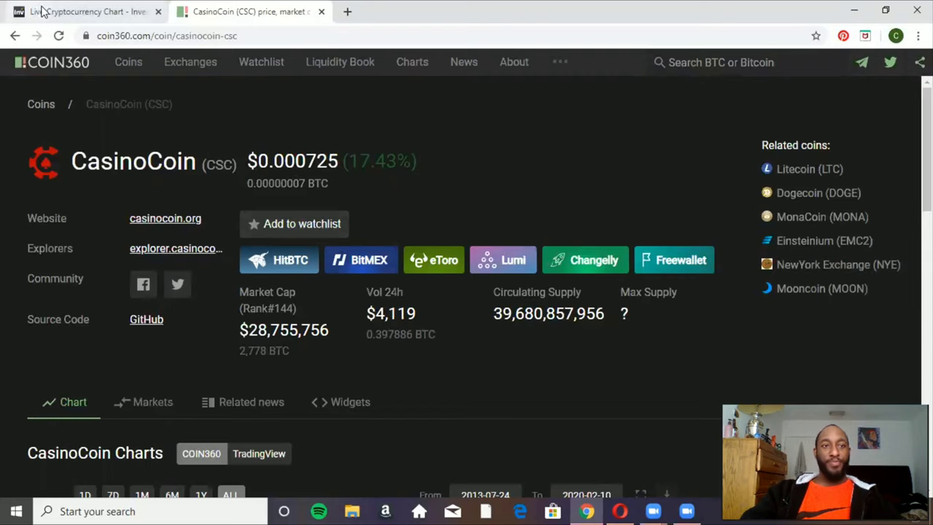
- Bring up the CSC/USD daily chart and zoom into the late January–February candles
left_click(65, 11)
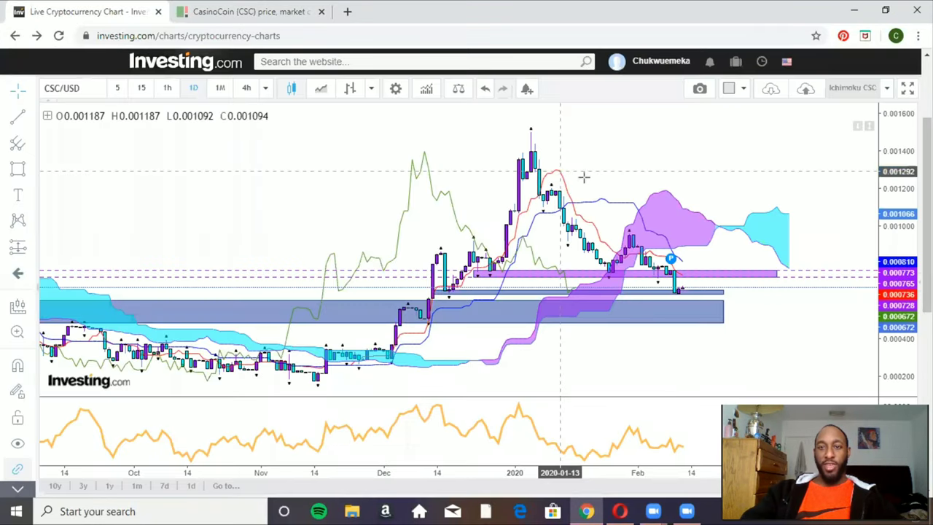
left_click(17, 332)
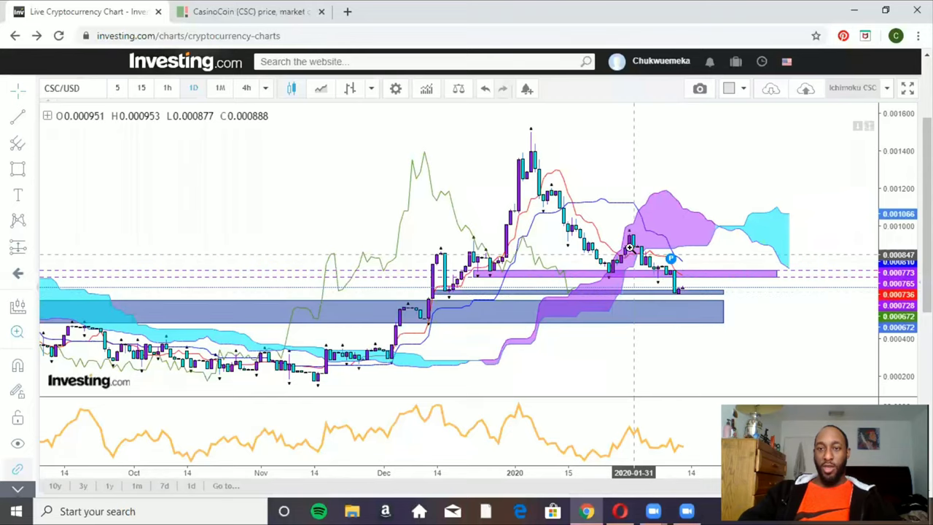
left_click_drag(625, 247, 711, 316)
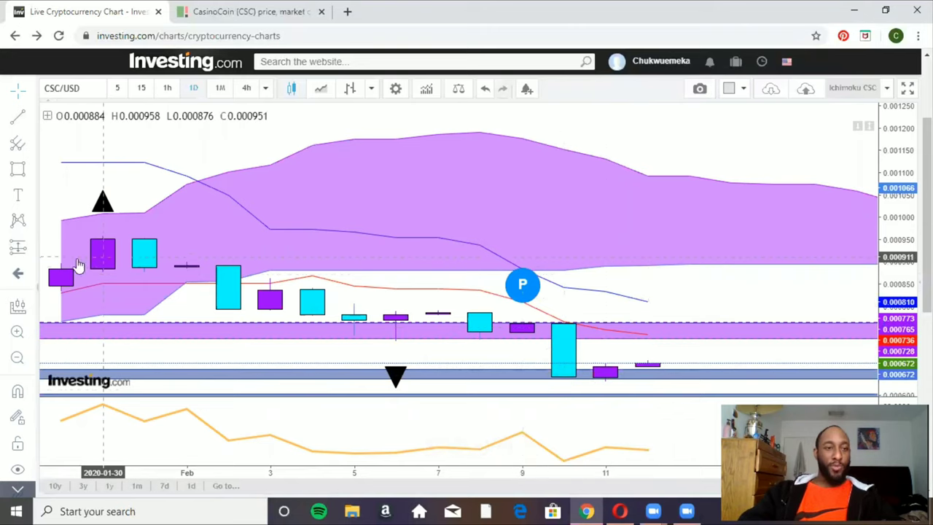
- Draw a blue rectangle over the Feb 9–12 candles, reaching down to about 0.00063
left_click(20, 172)
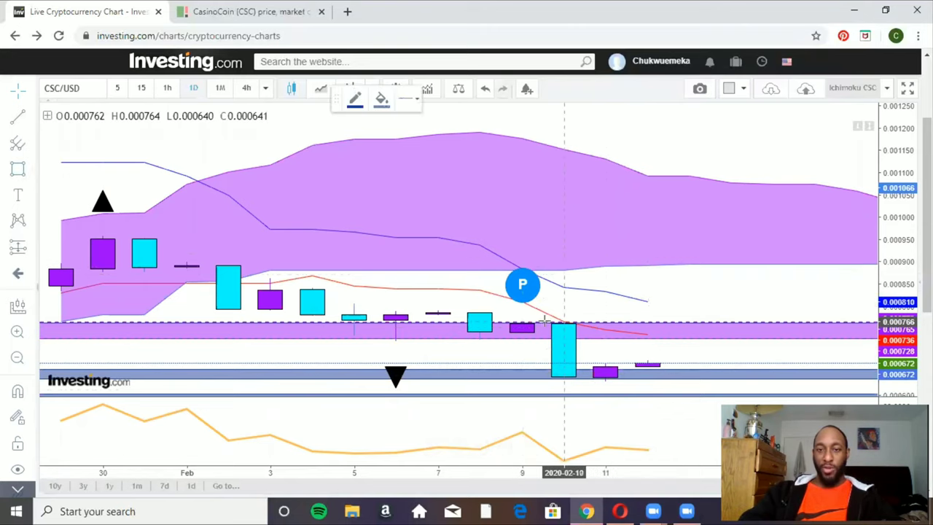
mouse_move(540, 322)
left_mouse_down()
mouse_move(697, 365)
mouse_move(698, 377)
left_mouse_up()
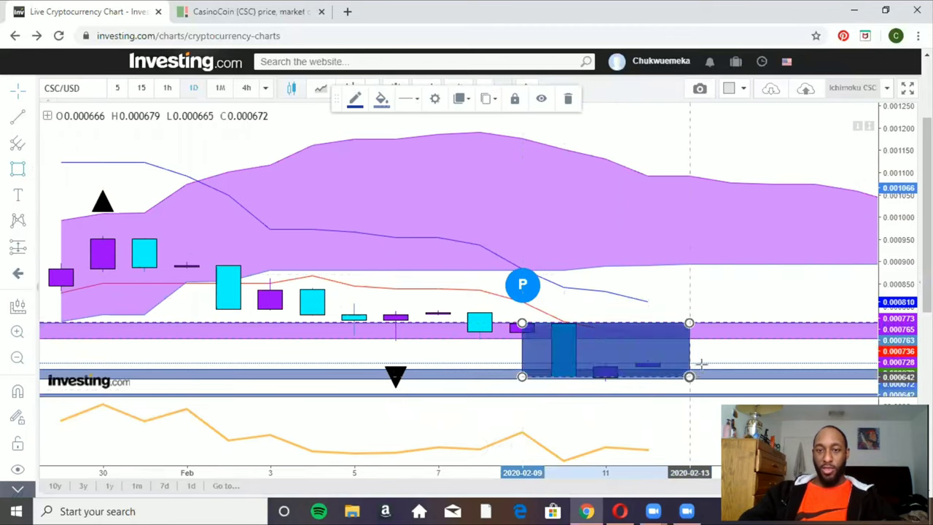
scroll(641, 342, "down", 2)
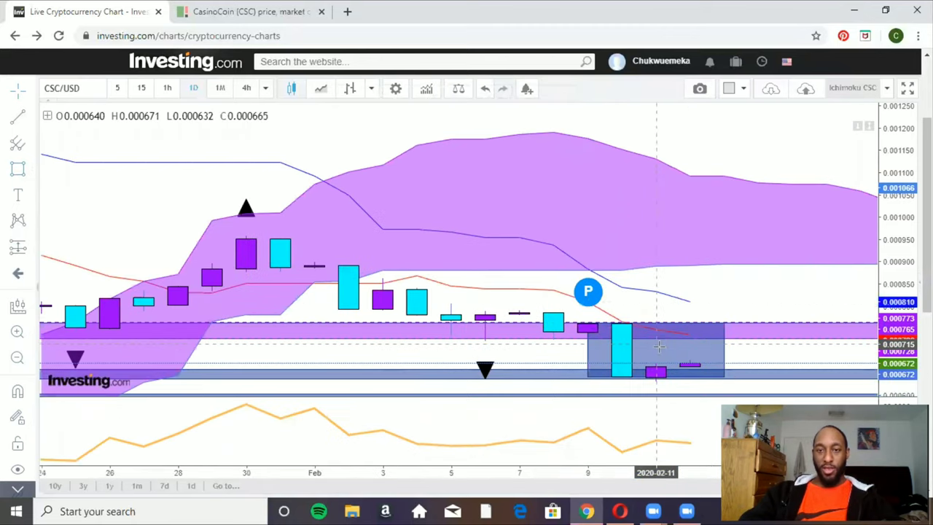
left_click(588, 379)
mouse_move(587, 378)
left_mouse_down()
mouse_move(621, 377)
mouse_move(588, 380)
left_mouse_up()
left_click(688, 291)
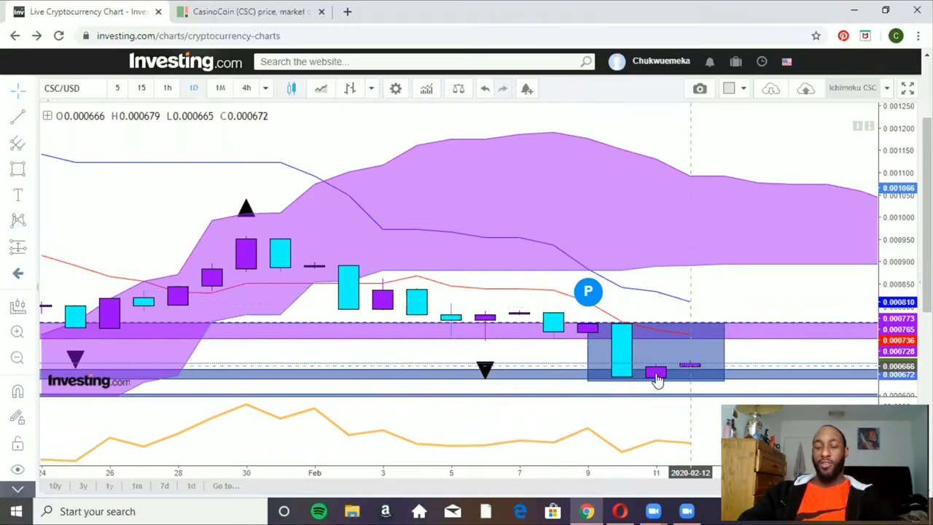
- Add a thick green horizontal ray at about 0.00067 starting from the Feb 10 candle
left_click(29, 120)
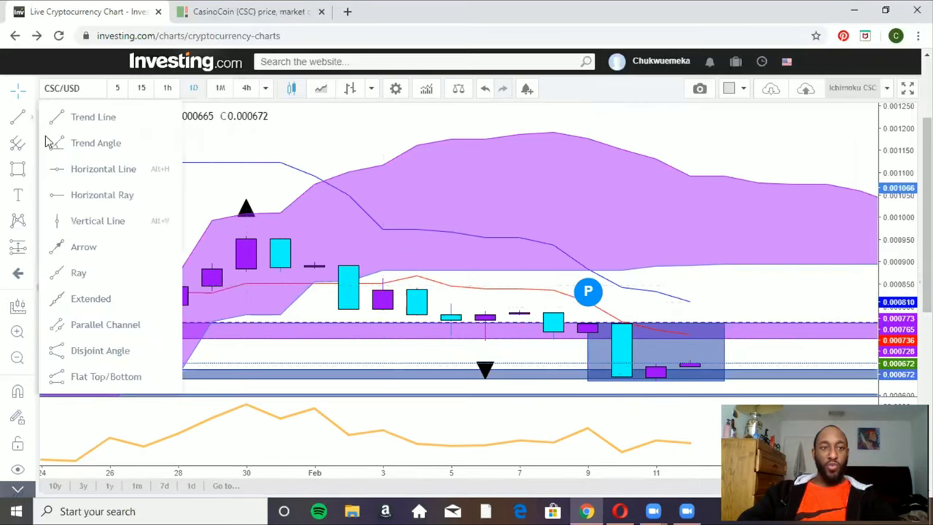
left_click(82, 204)
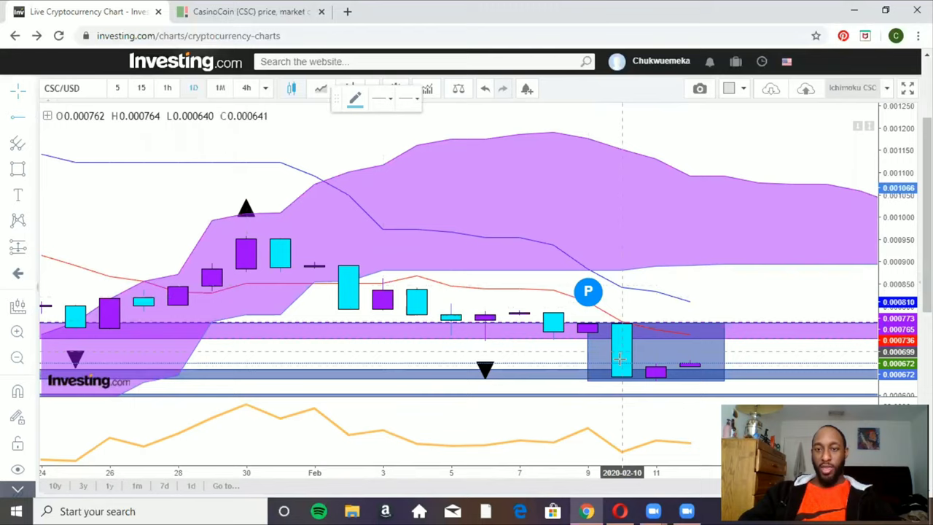
left_click(357, 100)
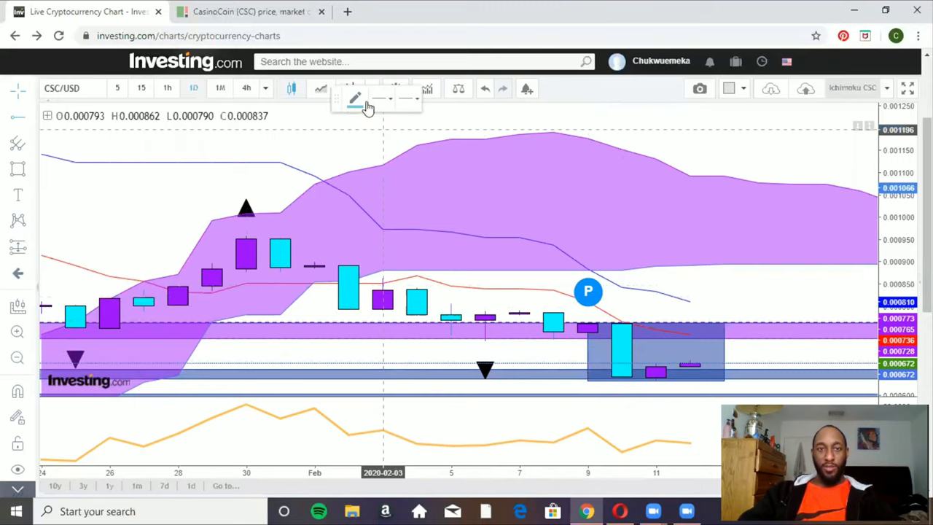
left_click(402, 138)
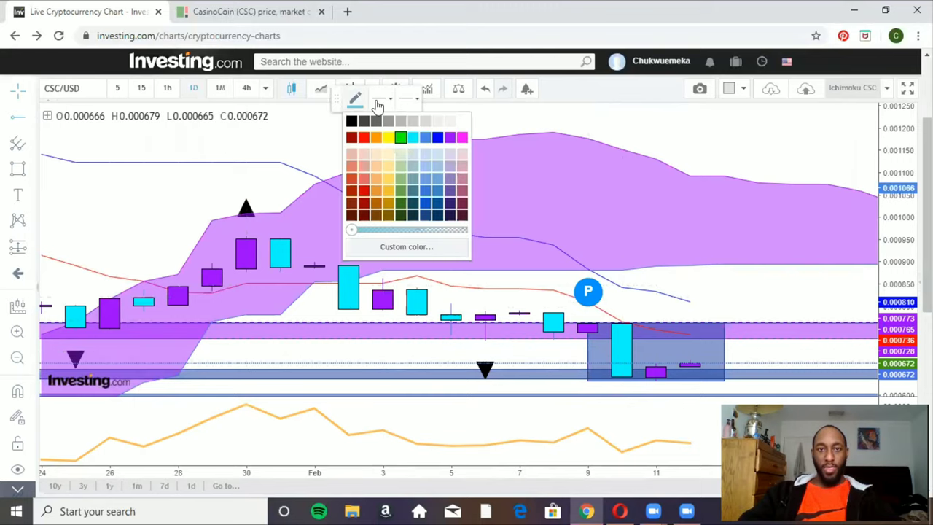
left_click(379, 100)
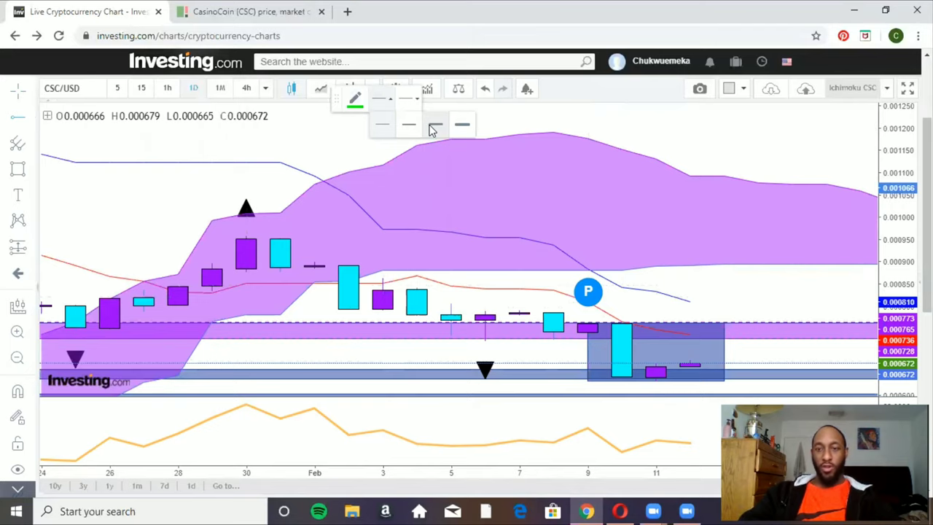
left_click(434, 128)
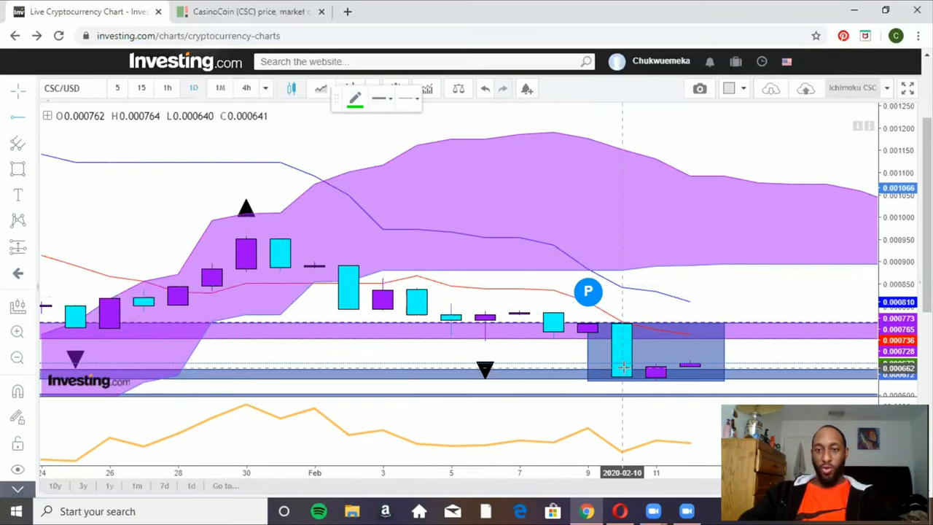
left_click(623, 366)
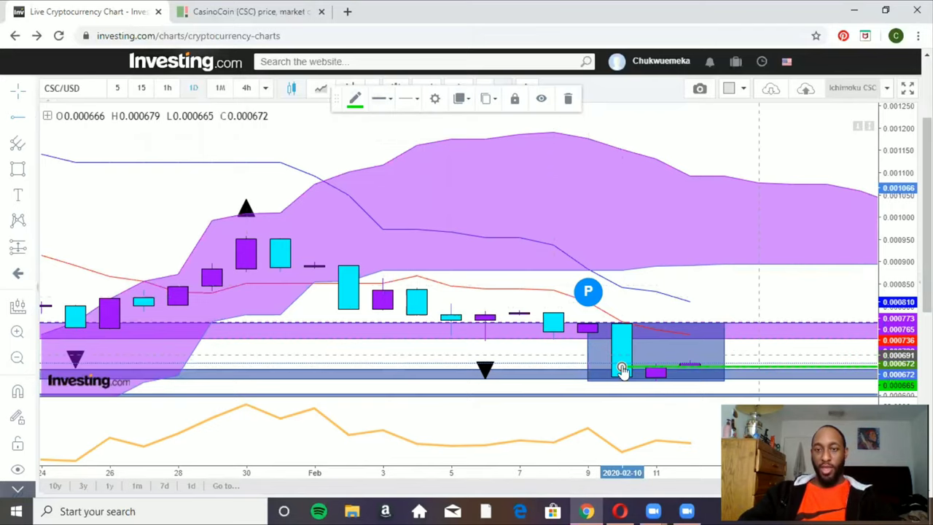
scroll(622, 370, "down", 1)
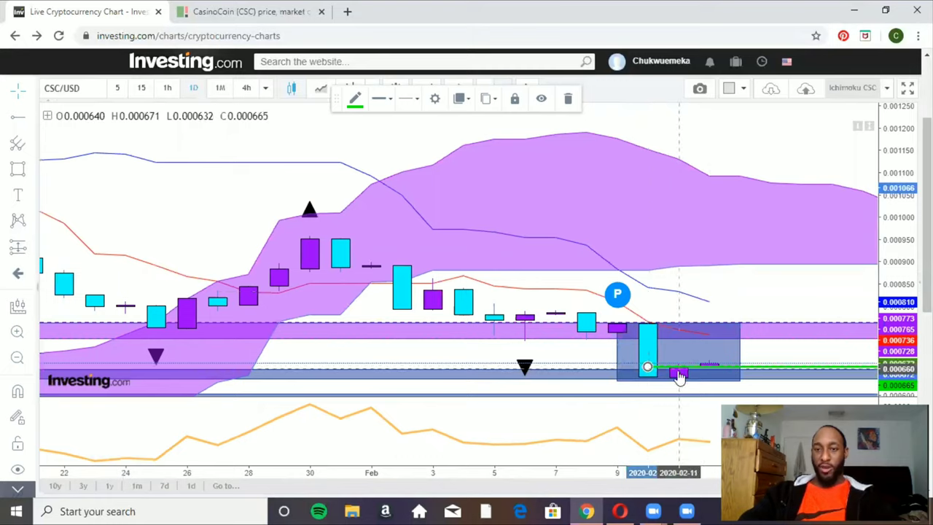
left_click(714, 330)
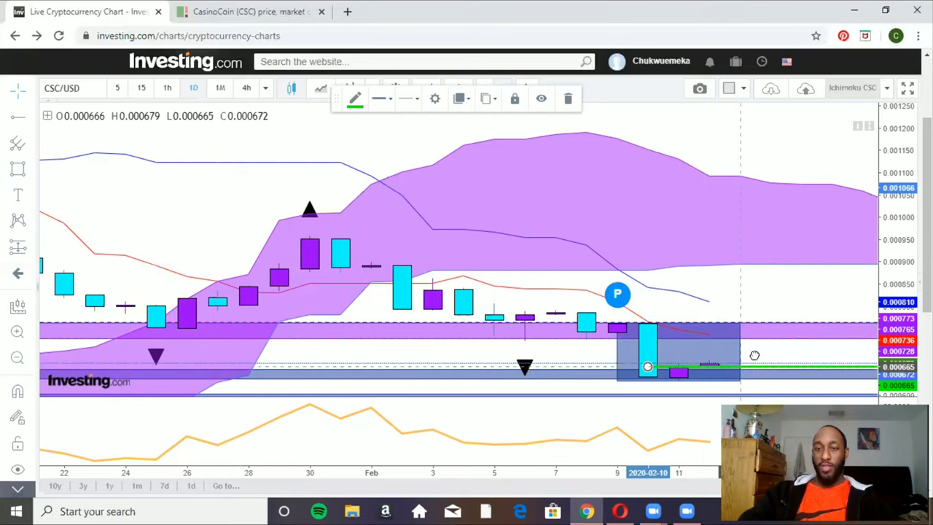
- Raise the green ray to about 0.00077 along the blue box's top edge
mouse_move(755, 355)
left_mouse_down()
mouse_move(748, 329)
mouse_move(710, 324)
left_mouse_up()
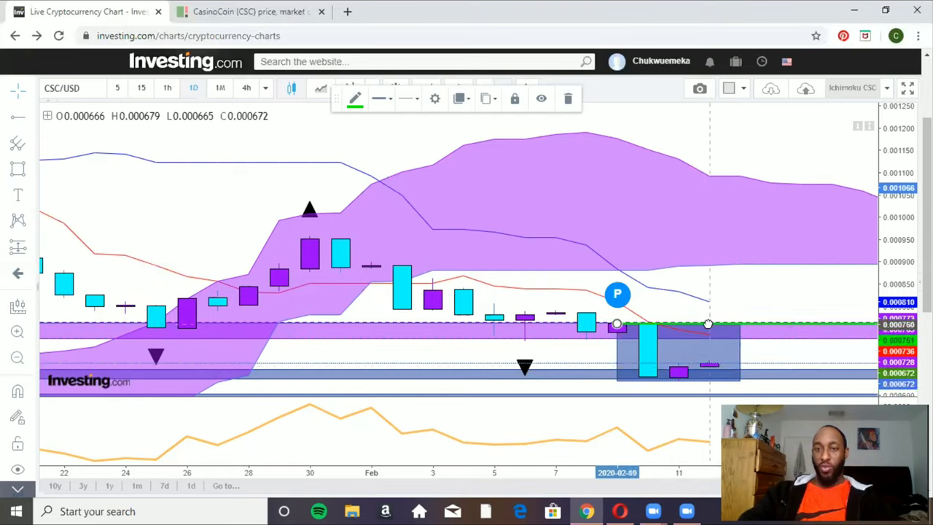
left_click_drag(708, 322, 708, 323)
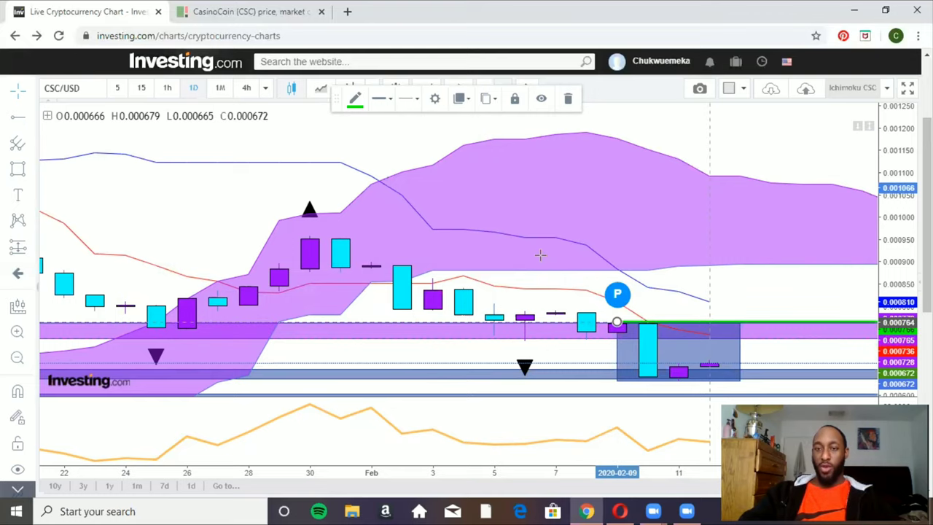
left_click_drag(688, 278, 617, 280)
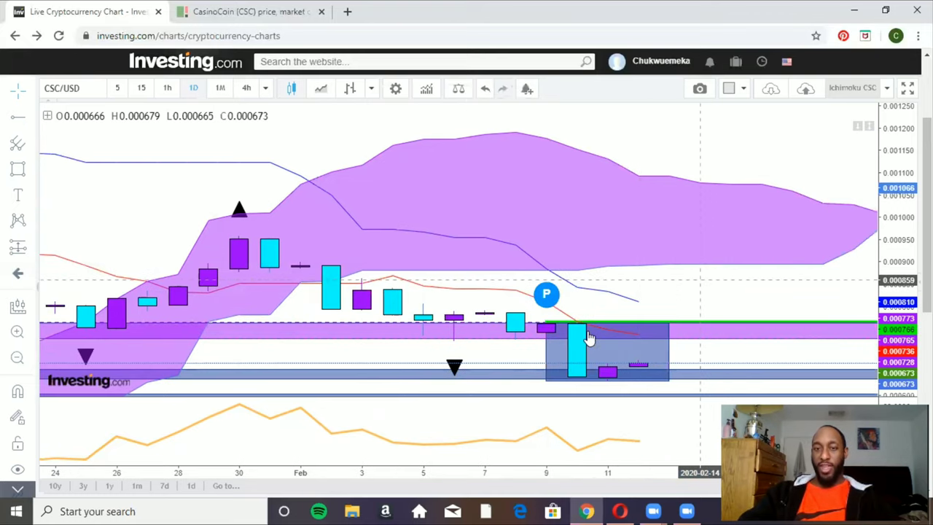
left_click(590, 339)
left_click(637, 315)
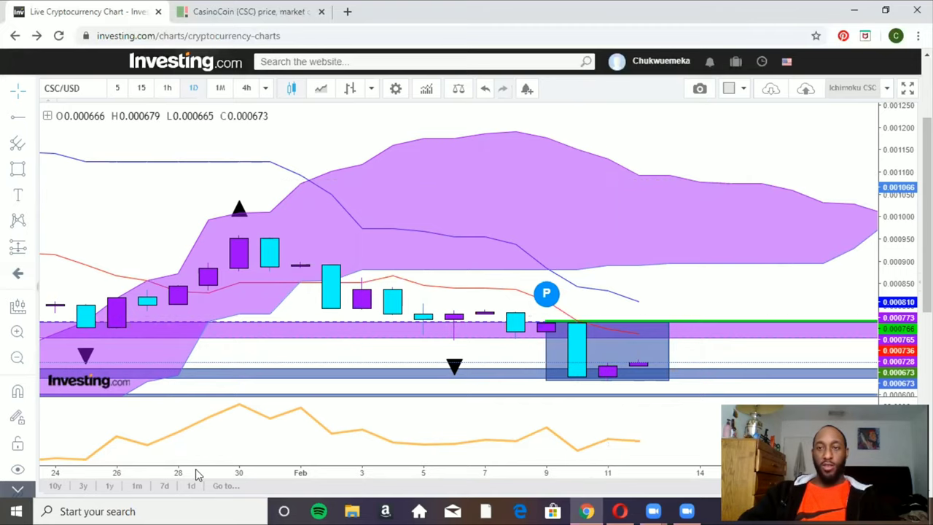
- Zoom out and pan to show the full October–February history with the box and green ray
scroll(196, 475, "down", 2)
left_click_drag(589, 177, 517, 282)
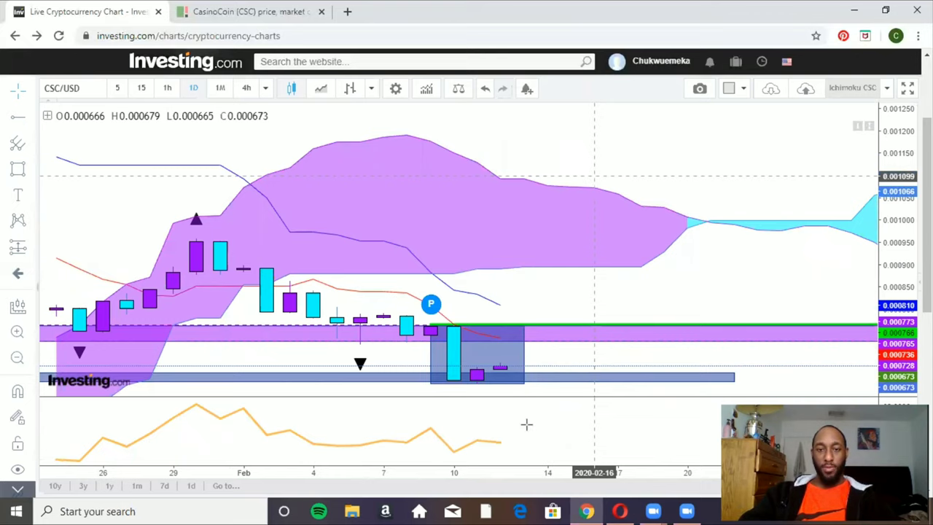
scroll(527, 424, "right", 3)
scroll(558, 393, "down", 5)
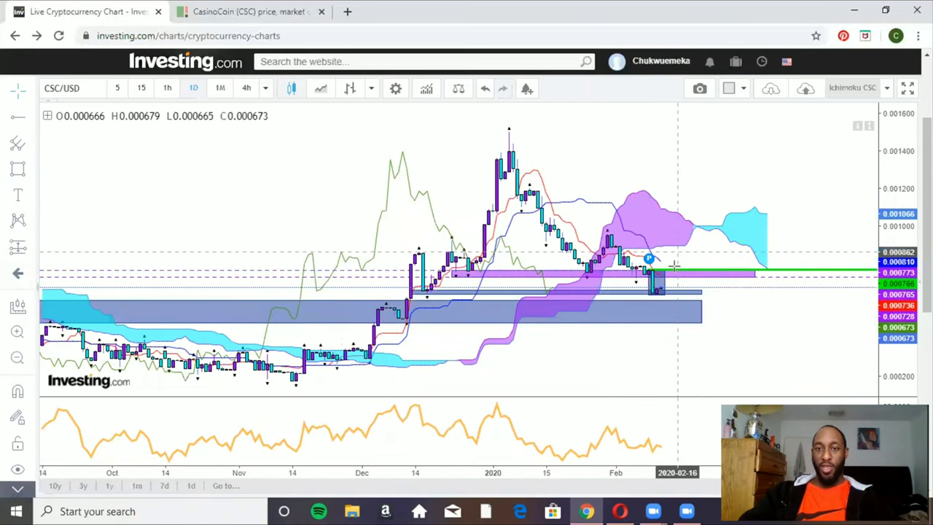
left_click(663, 289)
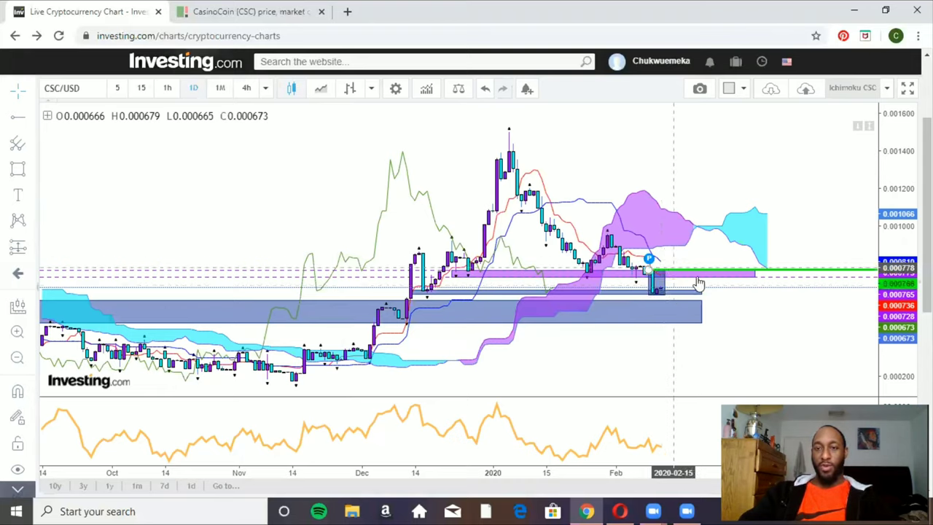
left_click(662, 290)
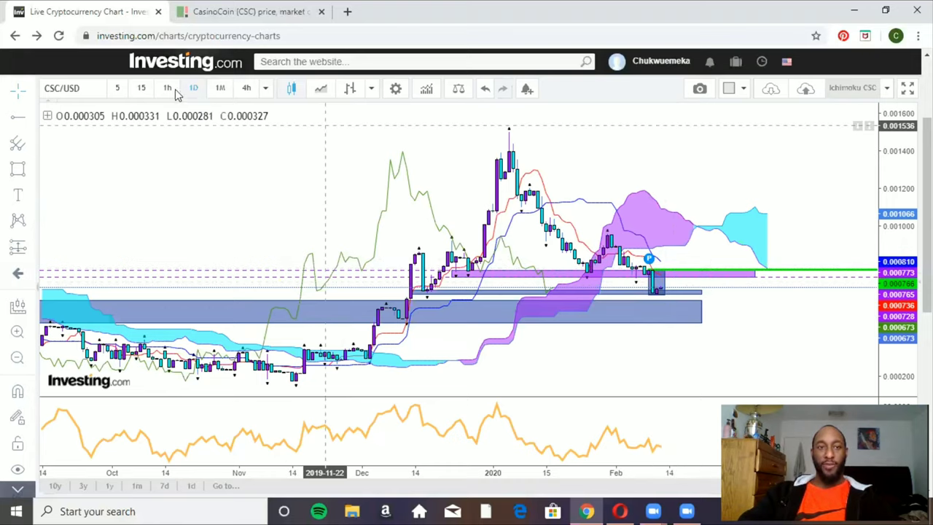
left_click(247, 88)
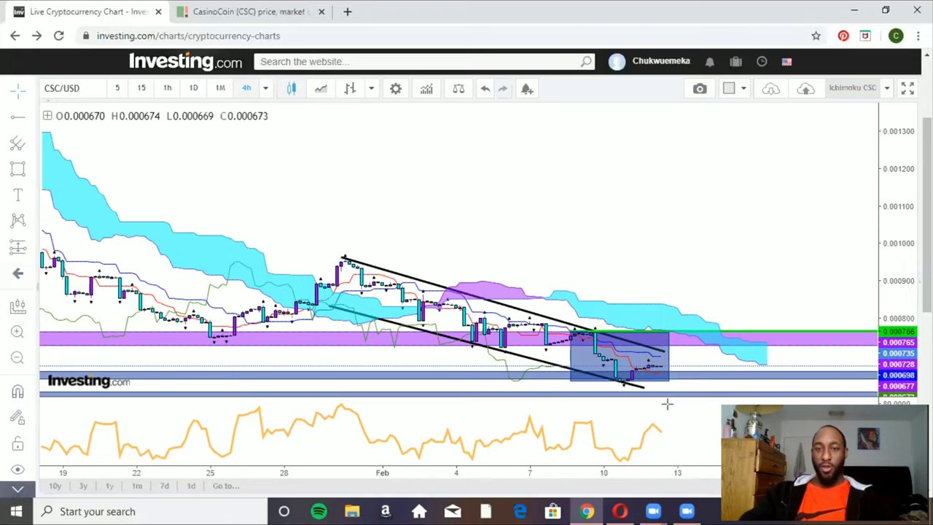
scroll(400, 383, "up", 10)
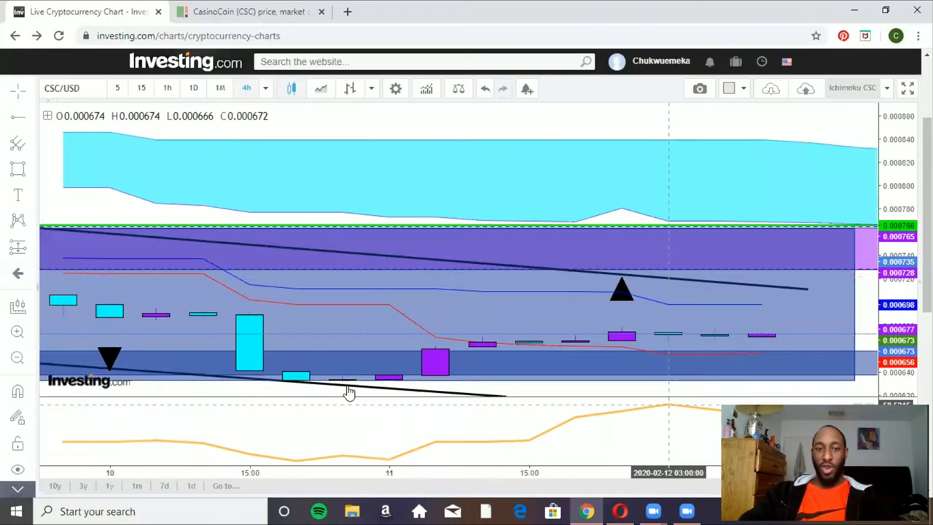
left_click(347, 383)
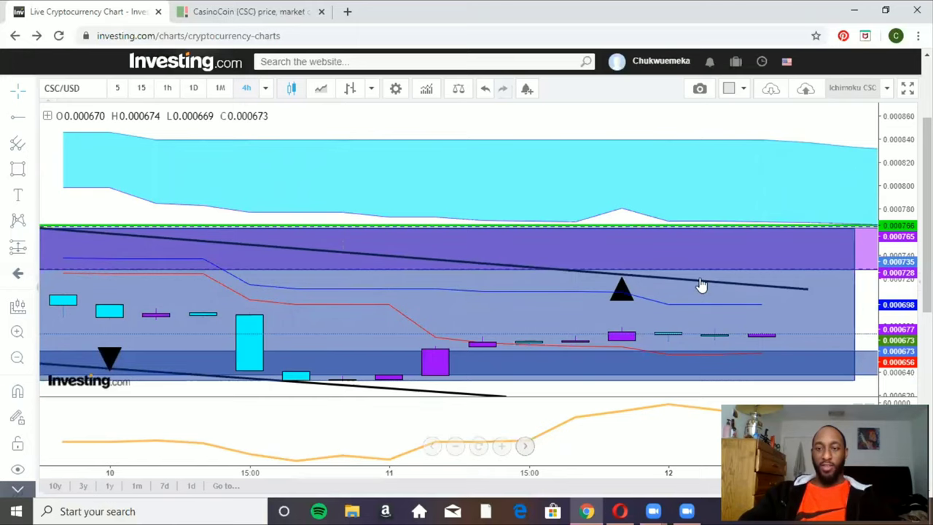
scroll(700, 283, "down", 10)
scroll(605, 386, "up", 5)
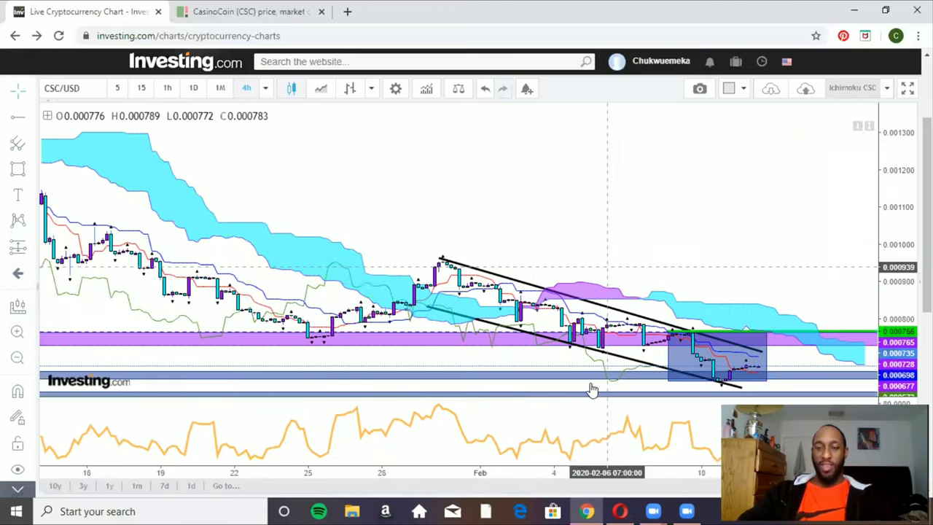
scroll(594, 388, "up", 3)
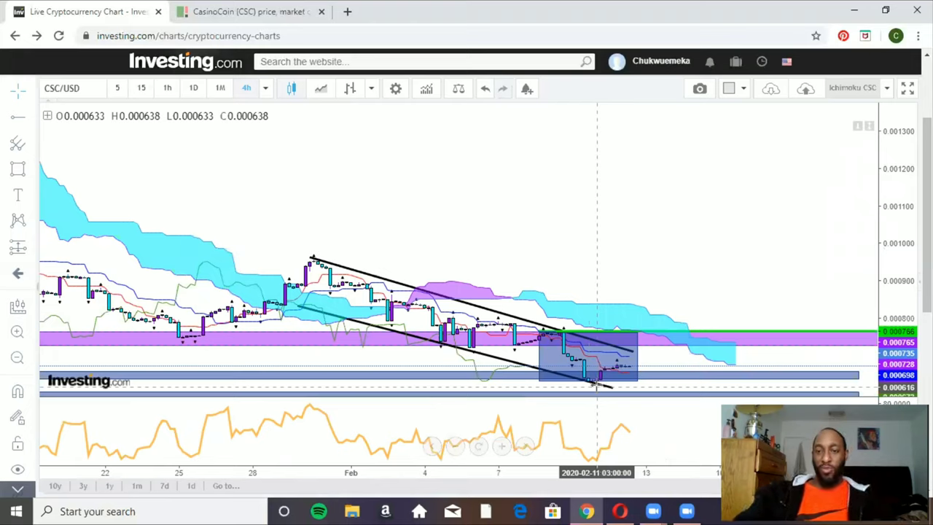
left_click(598, 386)
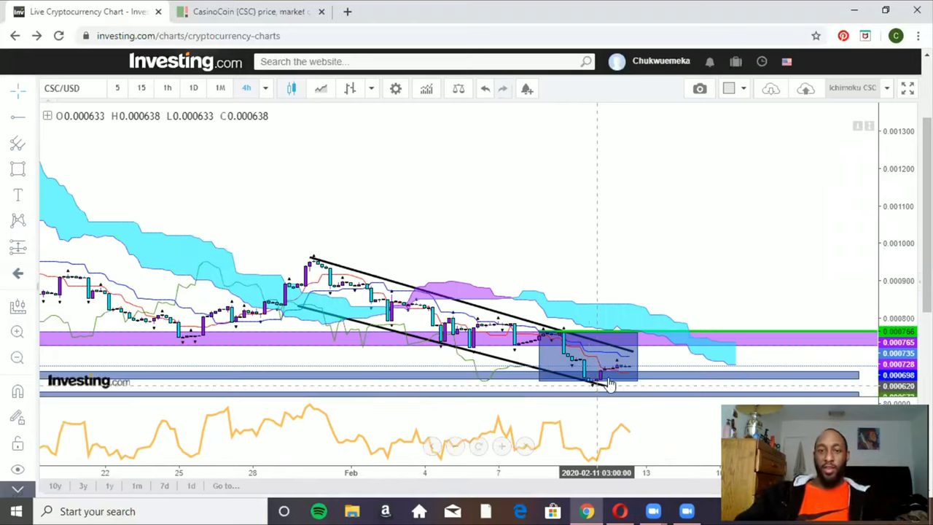
left_click(19, 341)
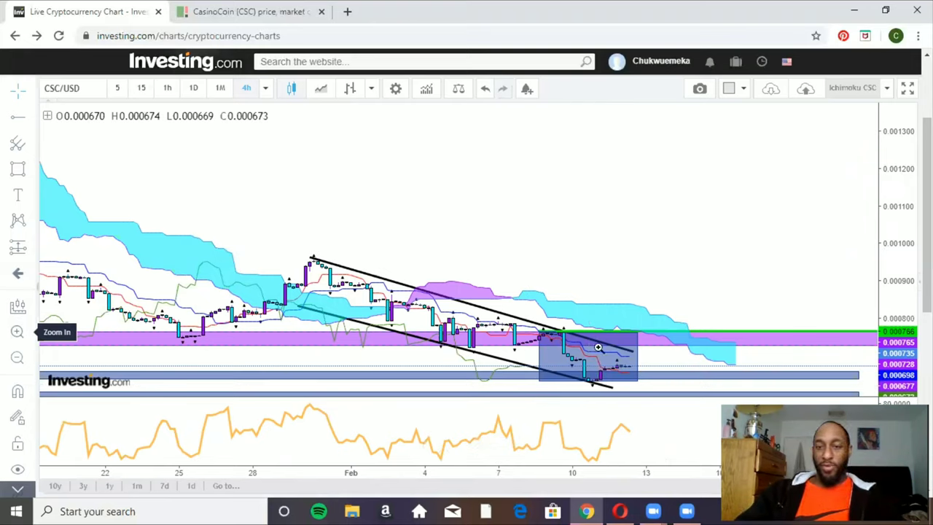
left_click(583, 323)
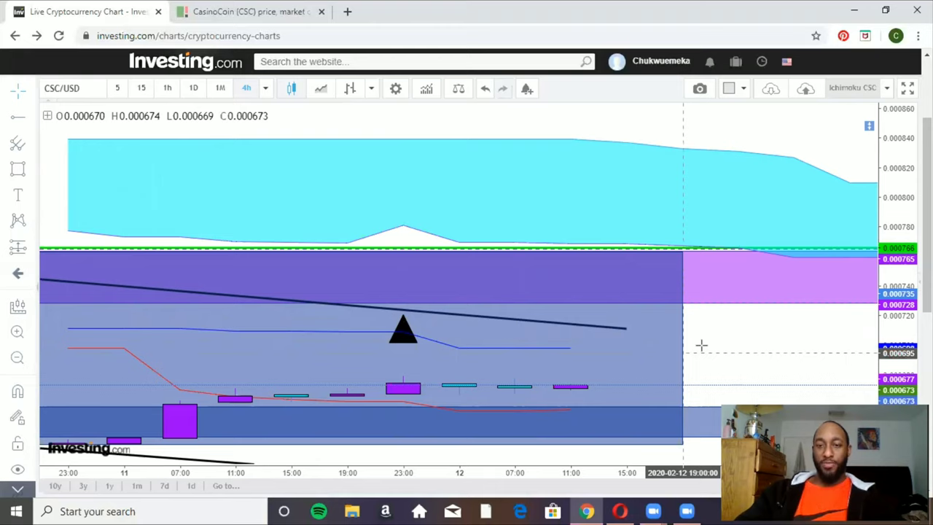
scroll(464, 273, "down", 5)
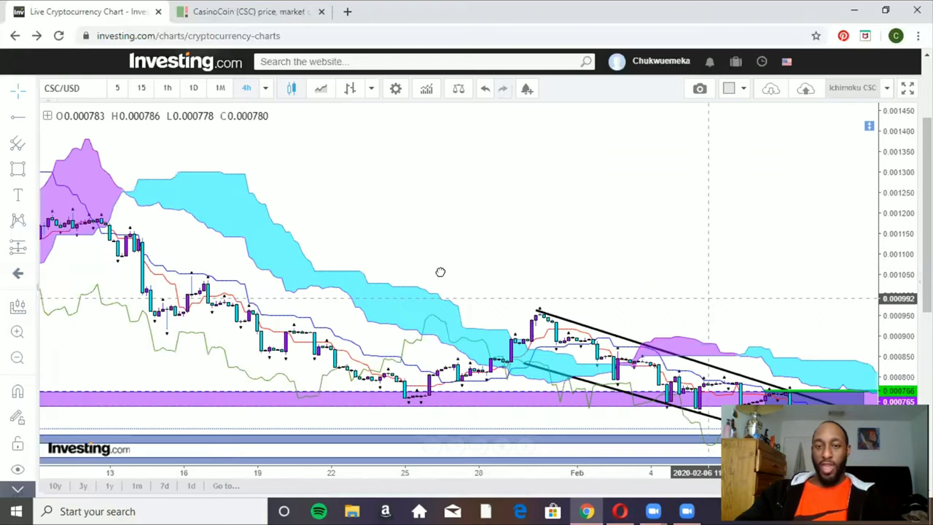
scroll(439, 273, "up", 2)
- Scroll the daily chart right to bring the latest February candles into view
scroll(512, 269, "right", 3)
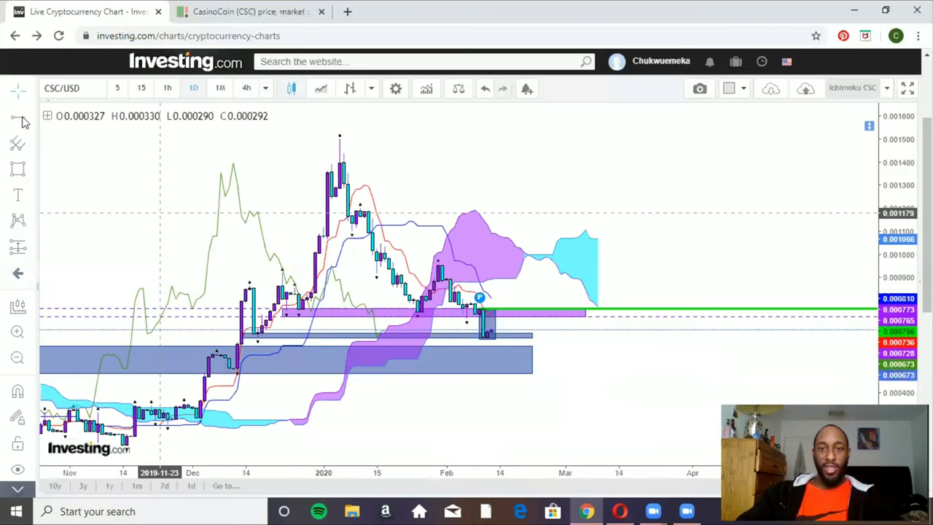
- Place a dark blue horizontal ray at 0.000883 from the late-January high
left_click(460, 290)
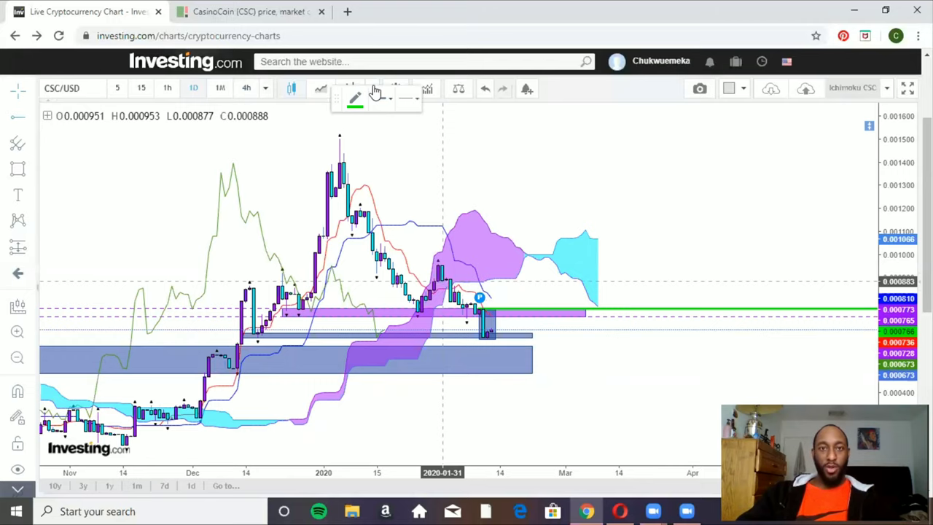
left_click(355, 106)
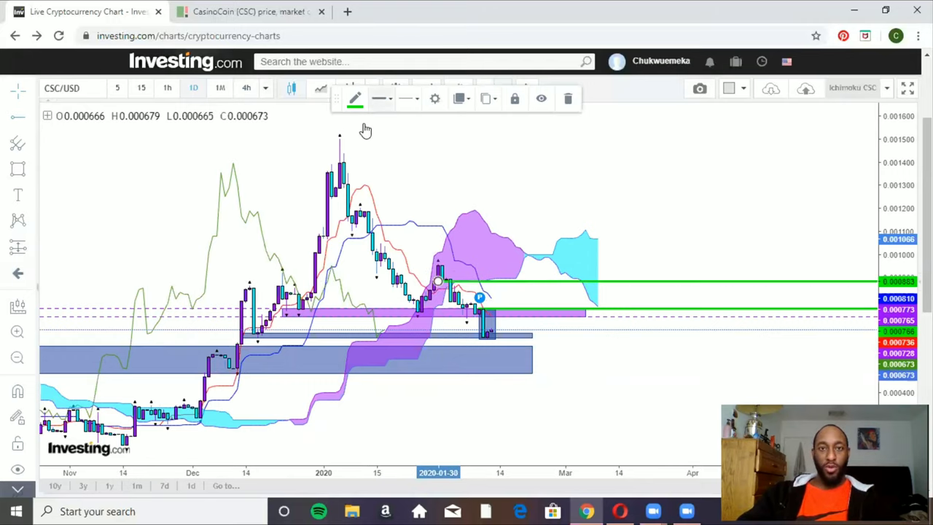
left_click(438, 137)
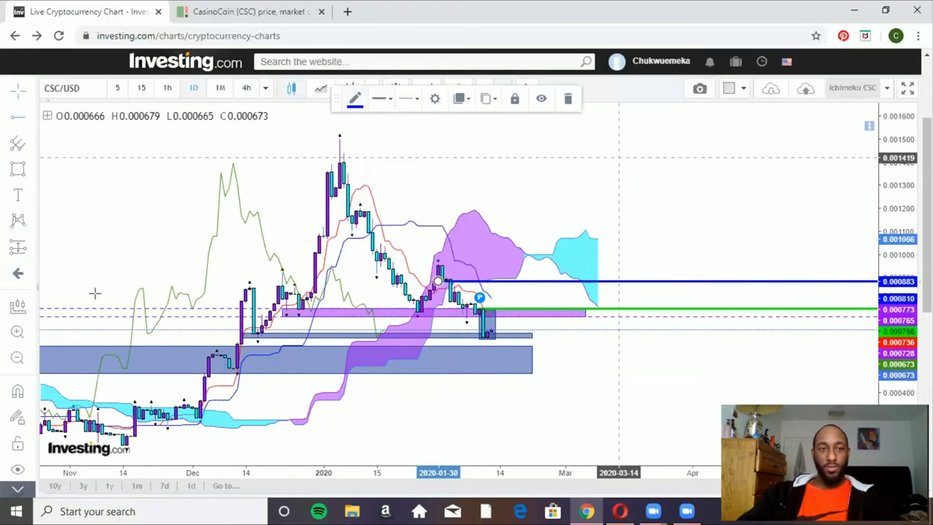
- Pan to future dates, check the measuring tools list and objects near the latest candles
left_click_drag(94, 294, 5, 204)
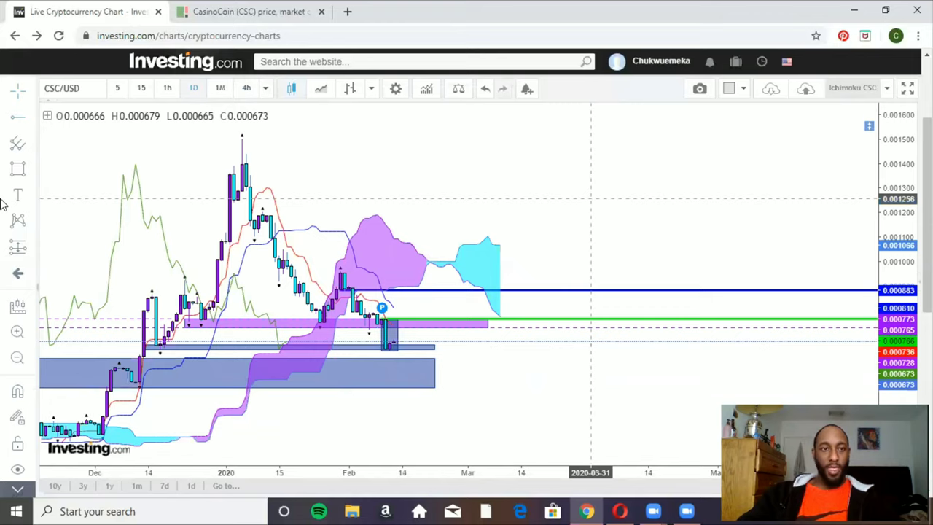
left_click(32, 253)
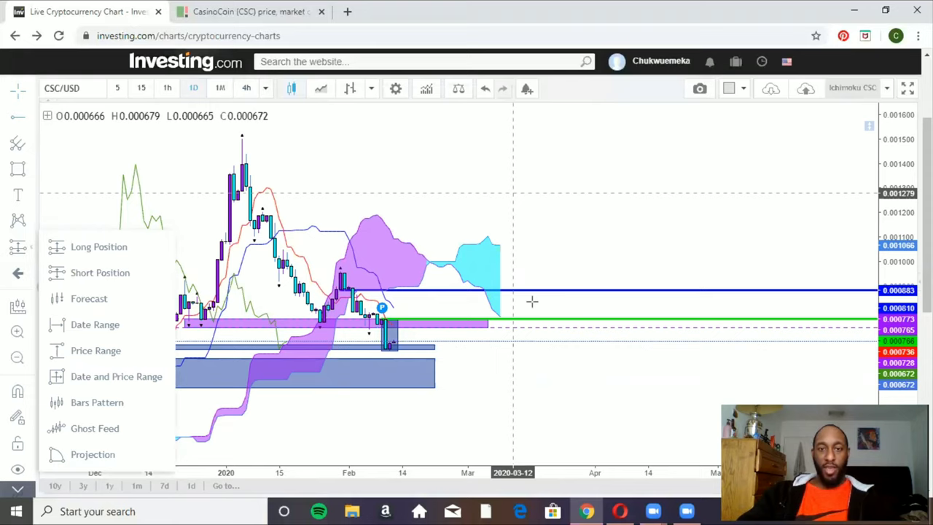
left_click(426, 305)
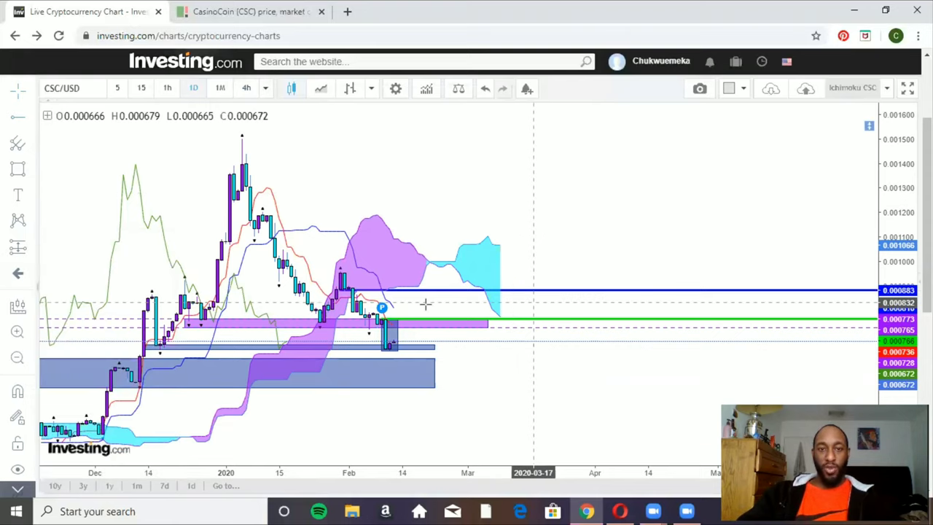
left_click(394, 348)
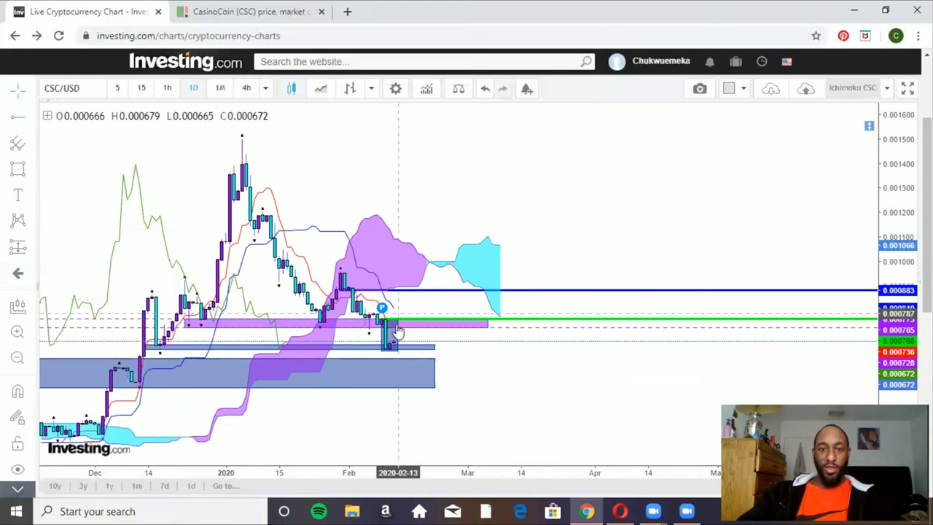
left_click(409, 324)
left_click(514, 324)
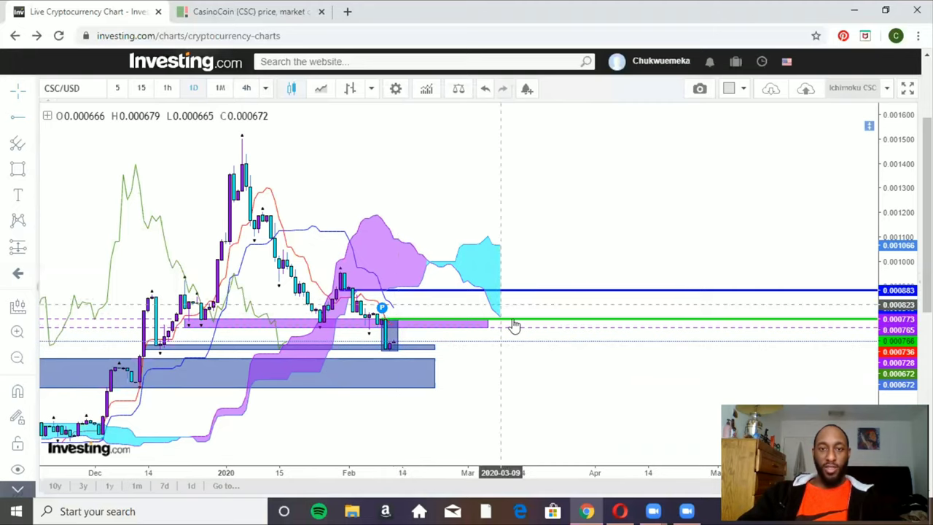
- Recolour the green ray near 0.00077 dark blue to match the 0.000883 ray
left_click(514, 322)
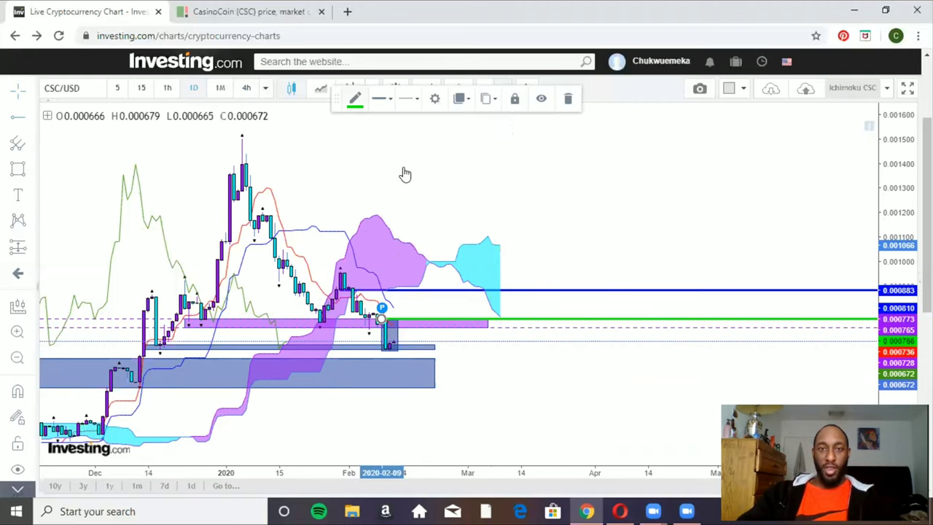
left_click(355, 99)
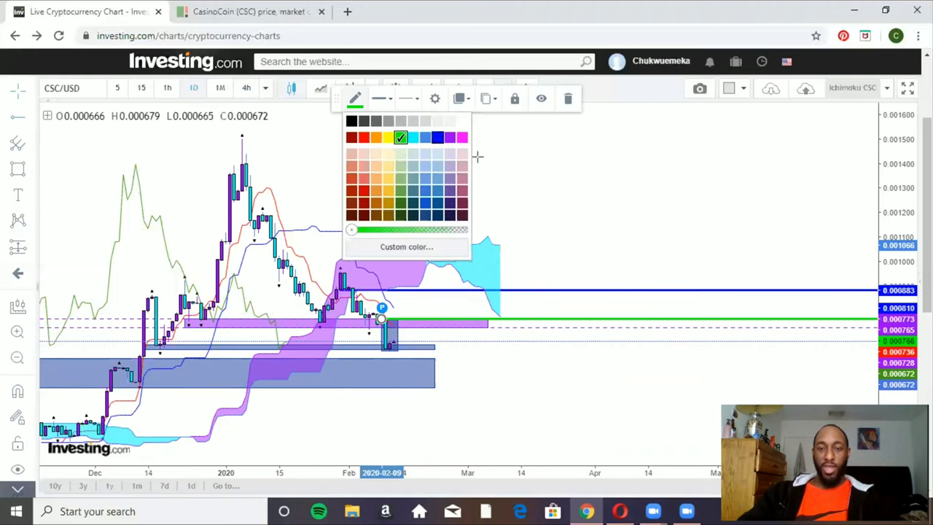
left_click(438, 137)
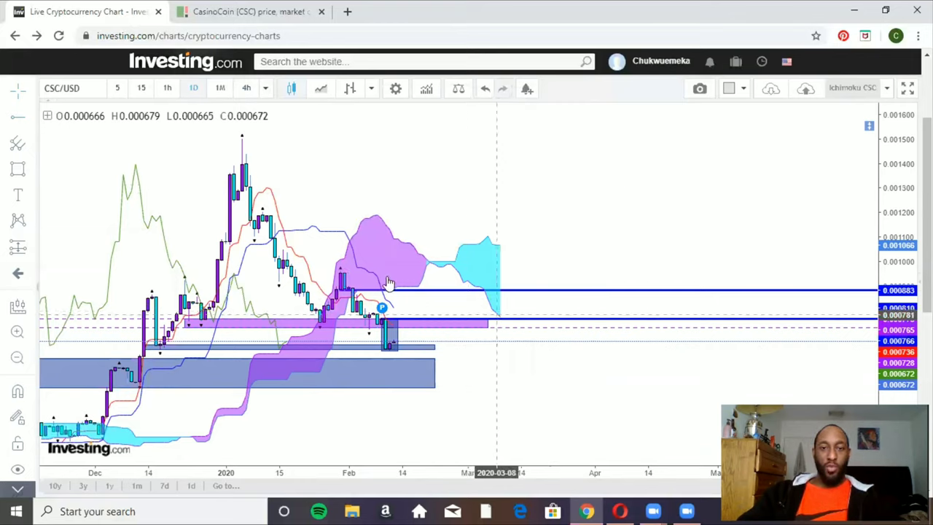
mouse_move(394, 320)
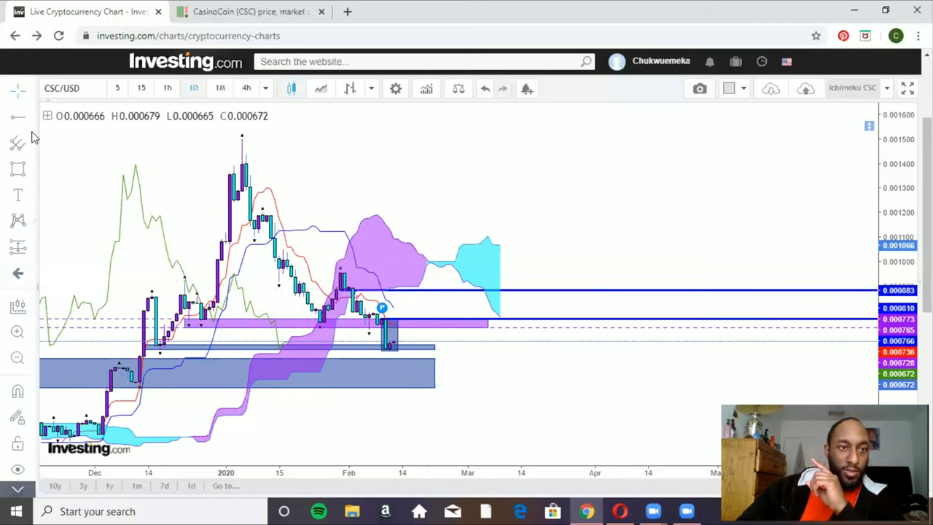
left_click(17, 117)
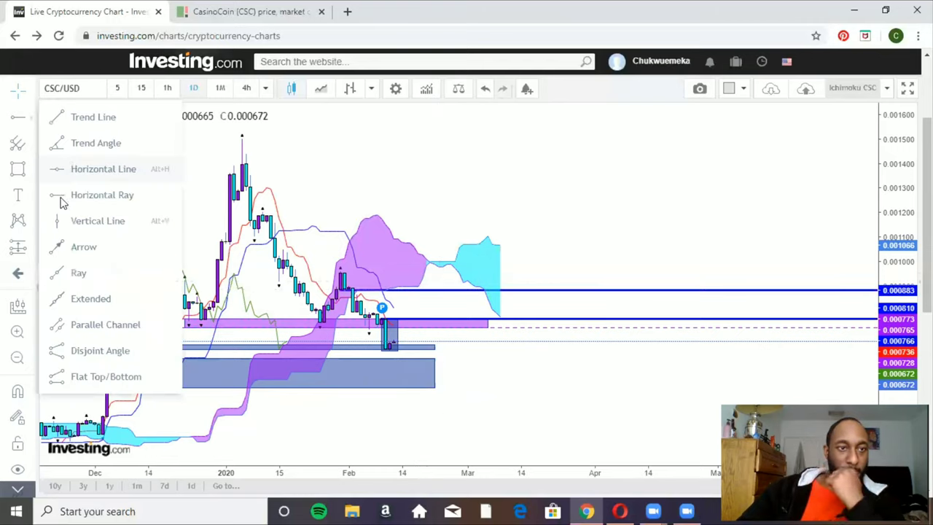
left_click(30, 247)
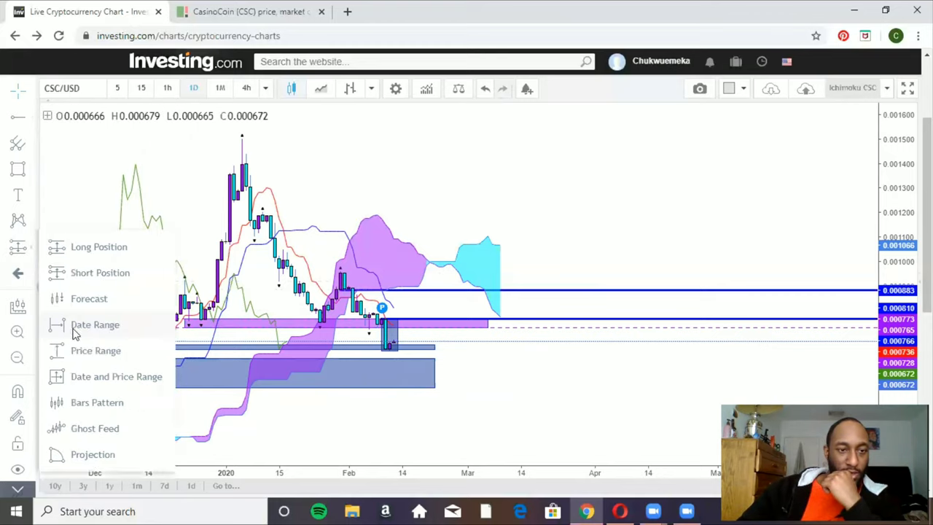
left_click(74, 351)
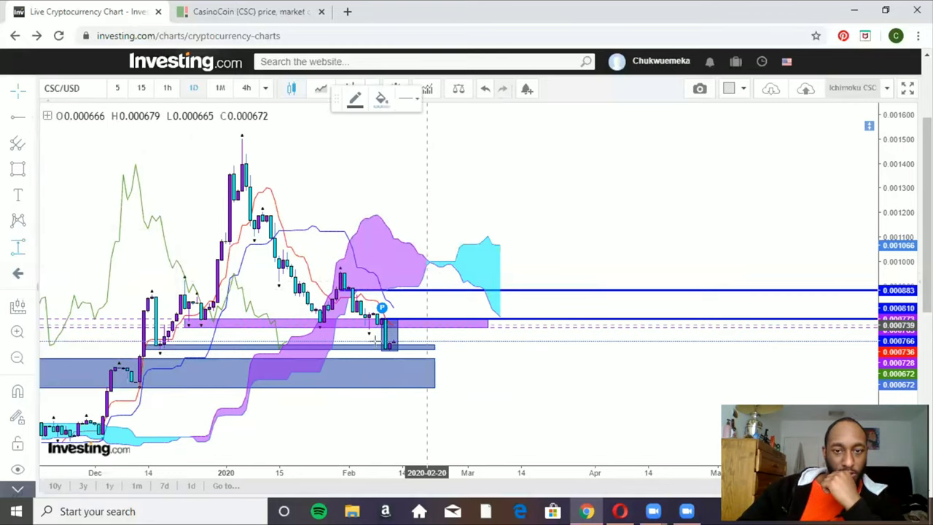
left_click(373, 341)
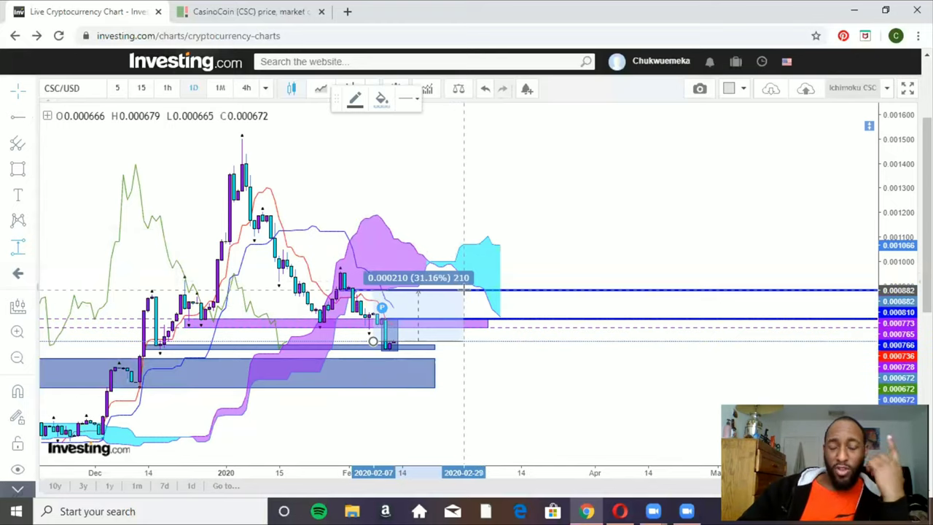
left_click(474, 289)
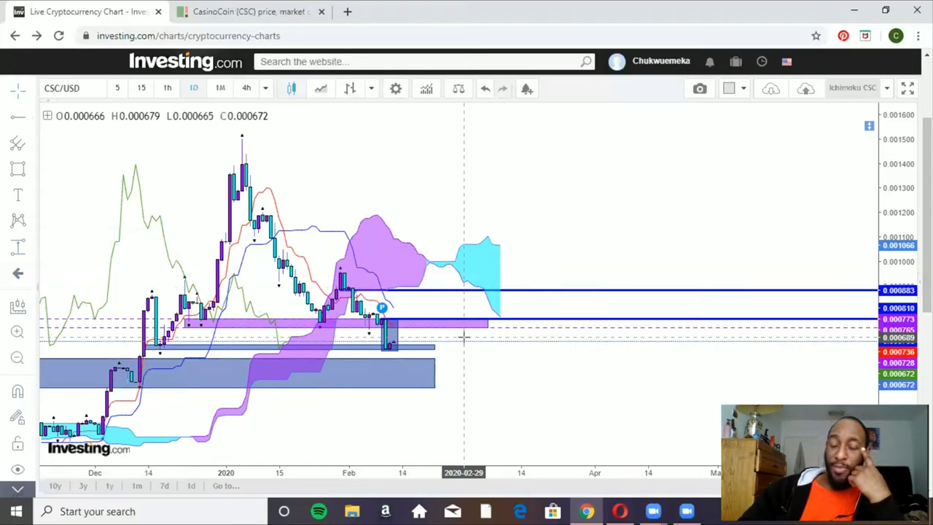
left_click(430, 347)
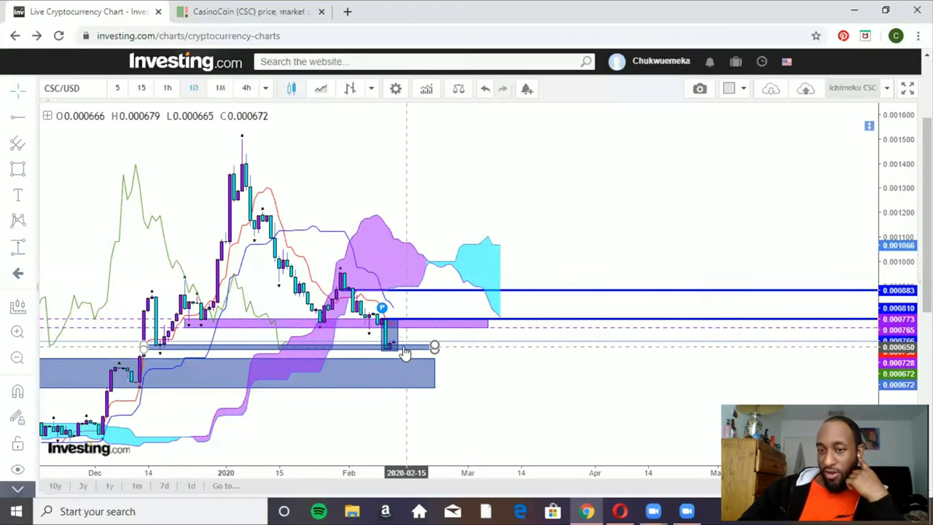